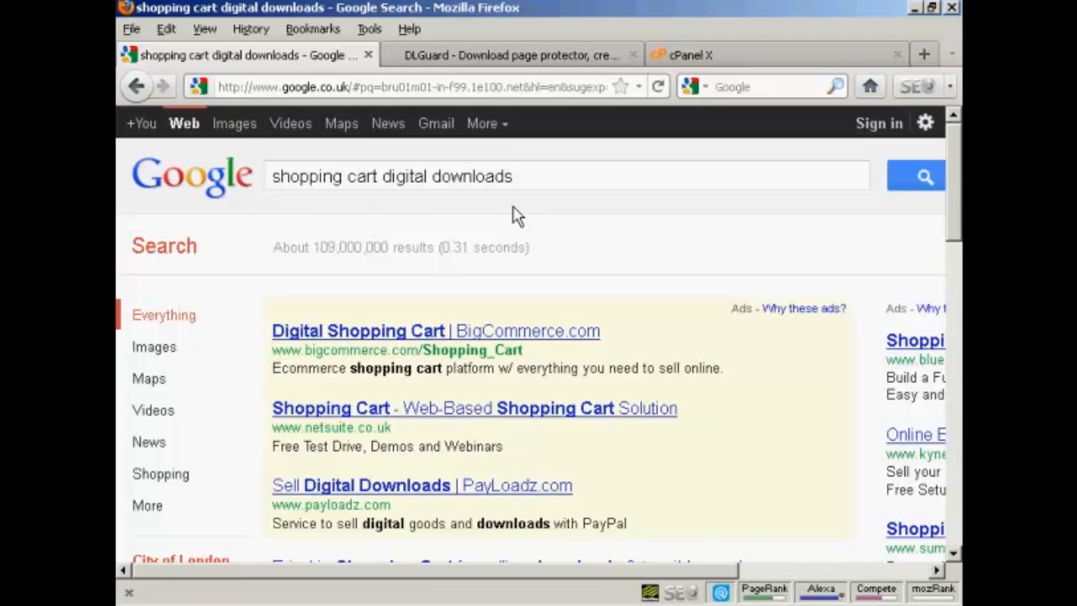
{"action": "left_click_drag", "start_coordinate": [957, 172], "coordinate": [957, 429]}
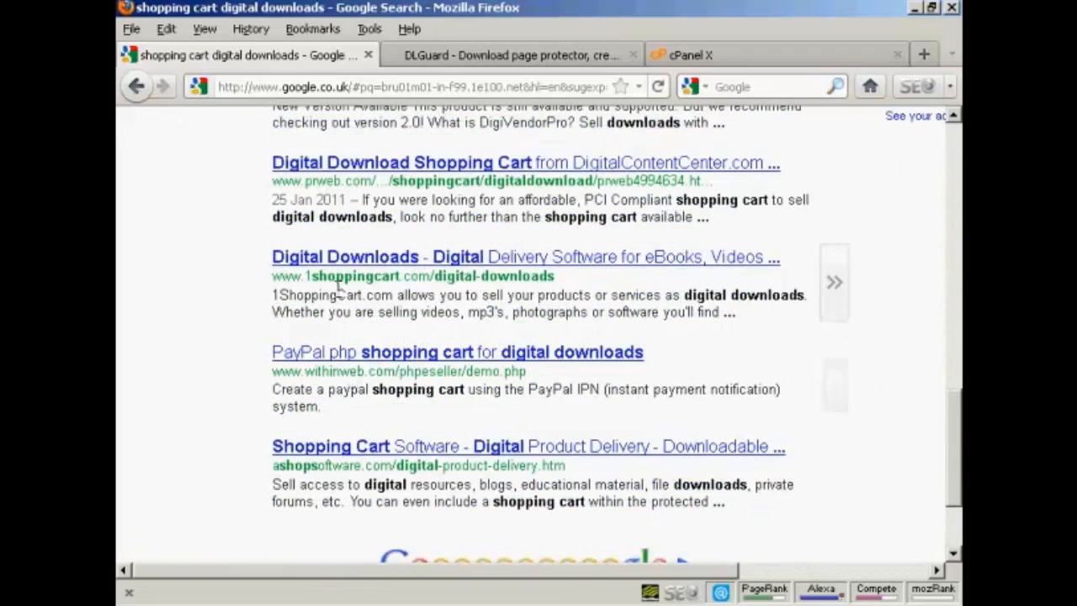
- View the DLGuard product page, then return to the cPanel control panel tab
{"action": "mouse_move", "coordinate": [539, 285]}
{"action": "left_click", "coordinate": [471, 61]}
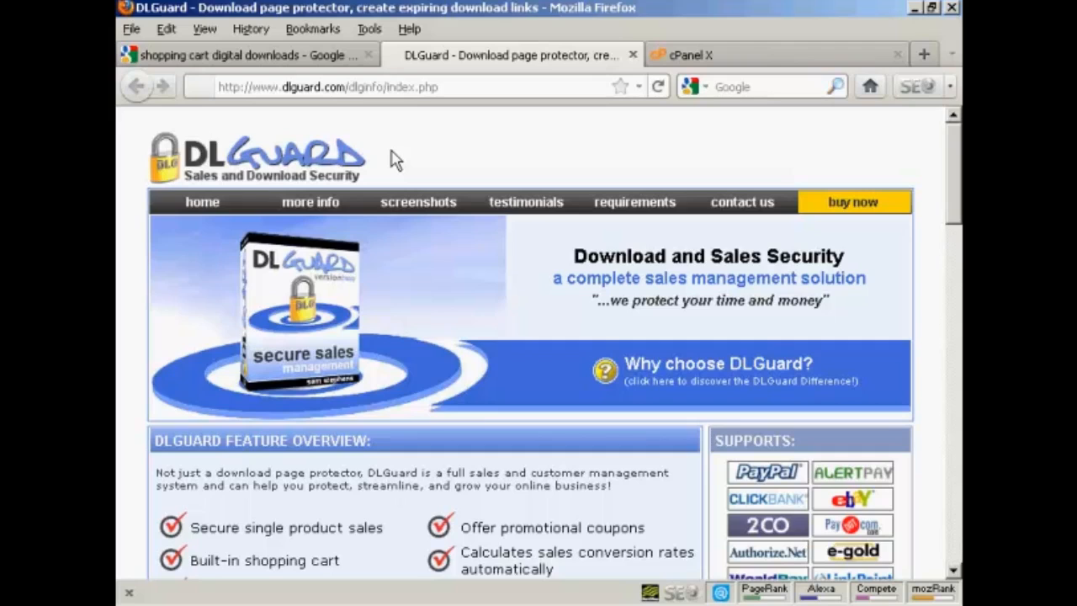
{"action": "left_click_drag", "start_coordinate": [957, 164], "coordinate": [952, 253]}
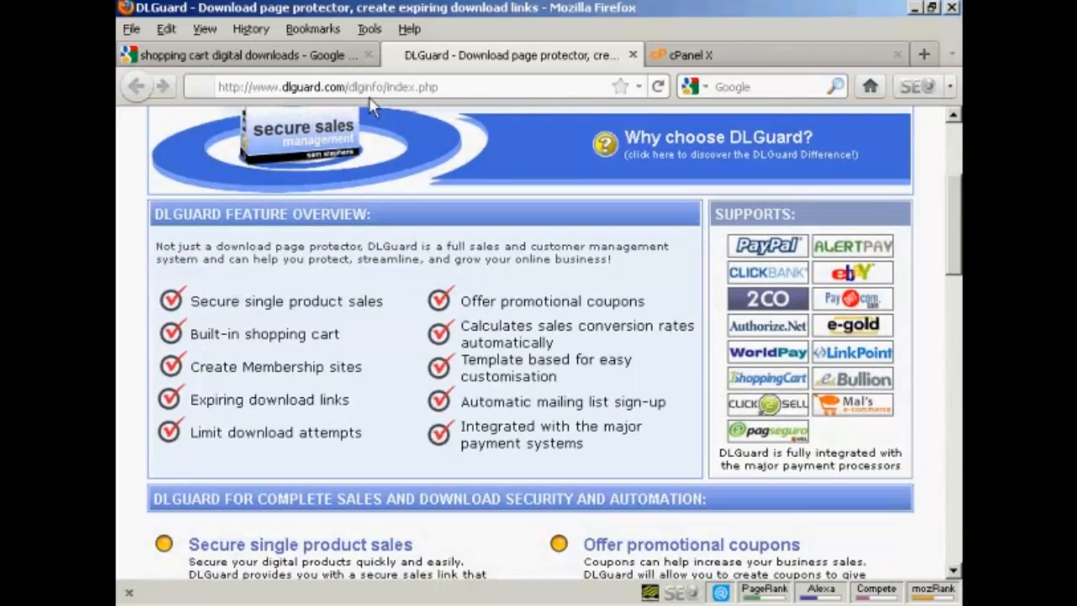
{"action": "left_click", "coordinate": [797, 61]}
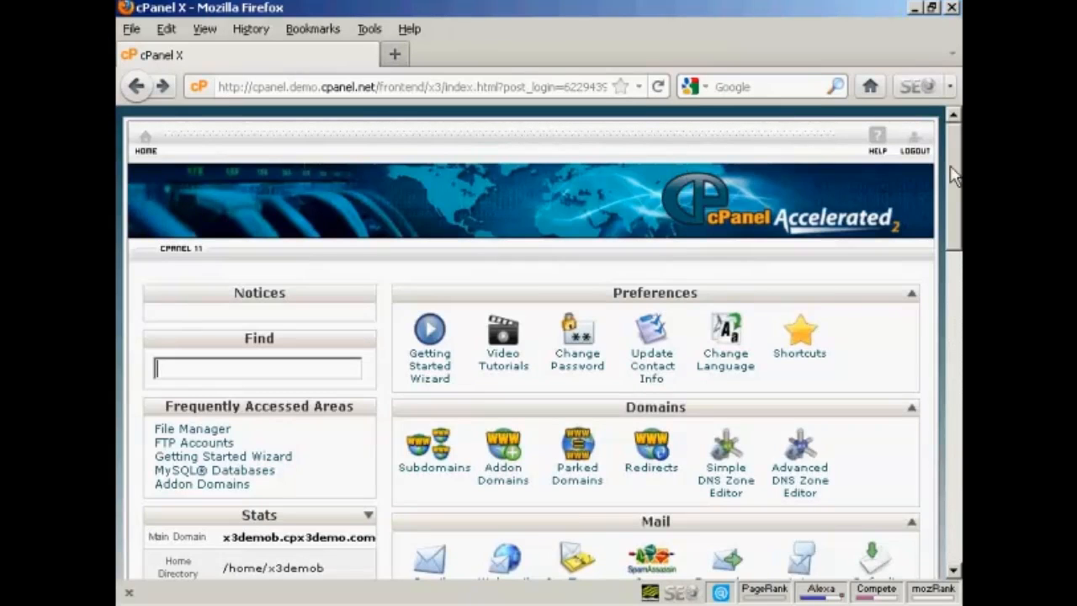
{"action": "left_click_drag", "start_coordinate": [953, 155], "coordinate": [955, 467]}
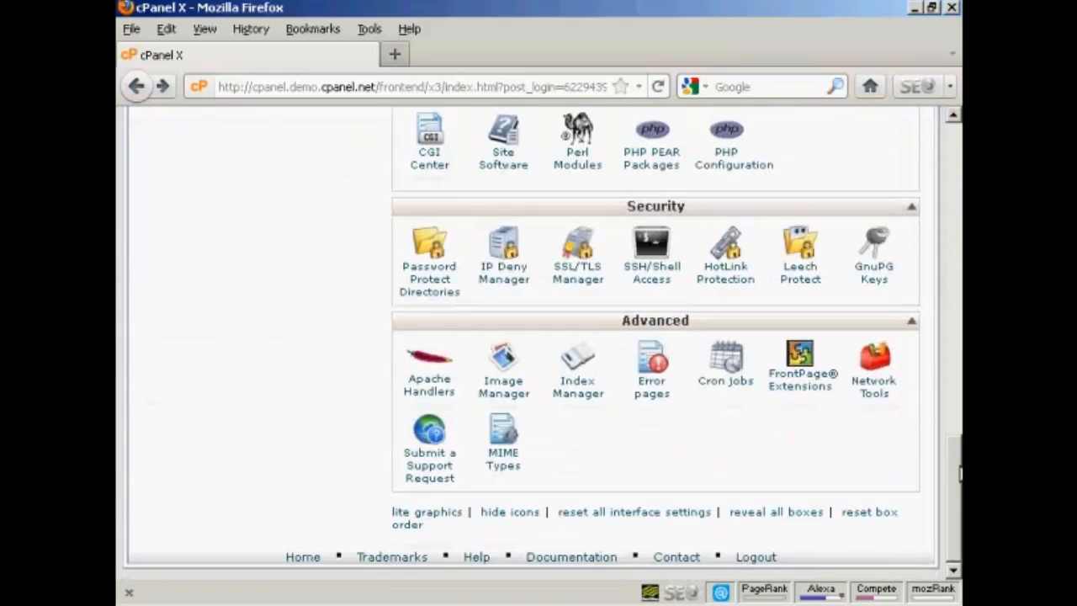
- Reach Password Protect Directories for folder a3208424 via the Document Root of public_html
{"action": "left_click", "coordinate": [434, 292]}
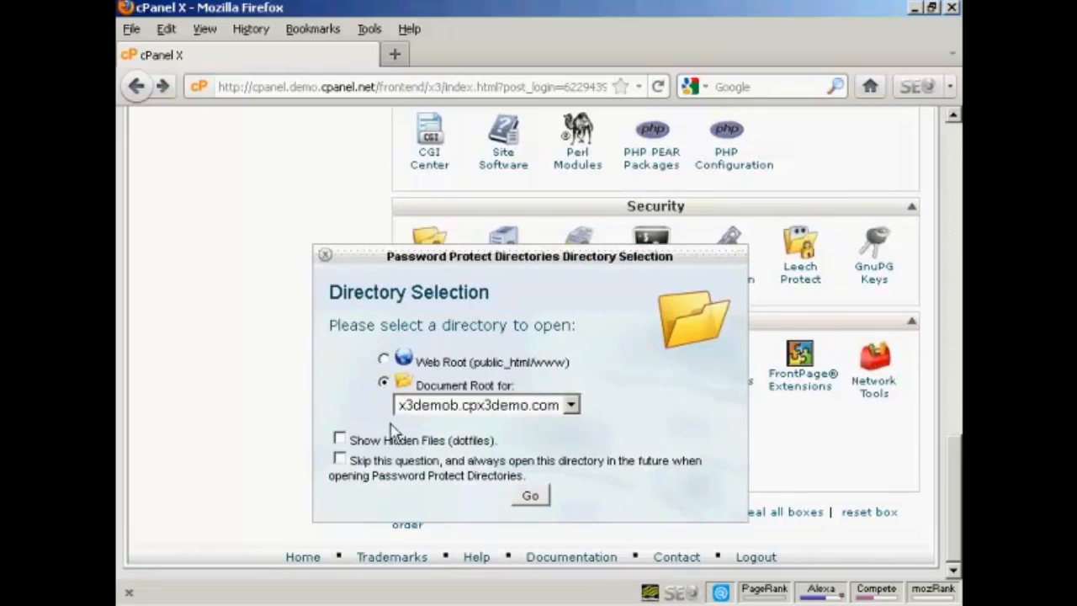
{"action": "left_click", "coordinate": [530, 496]}
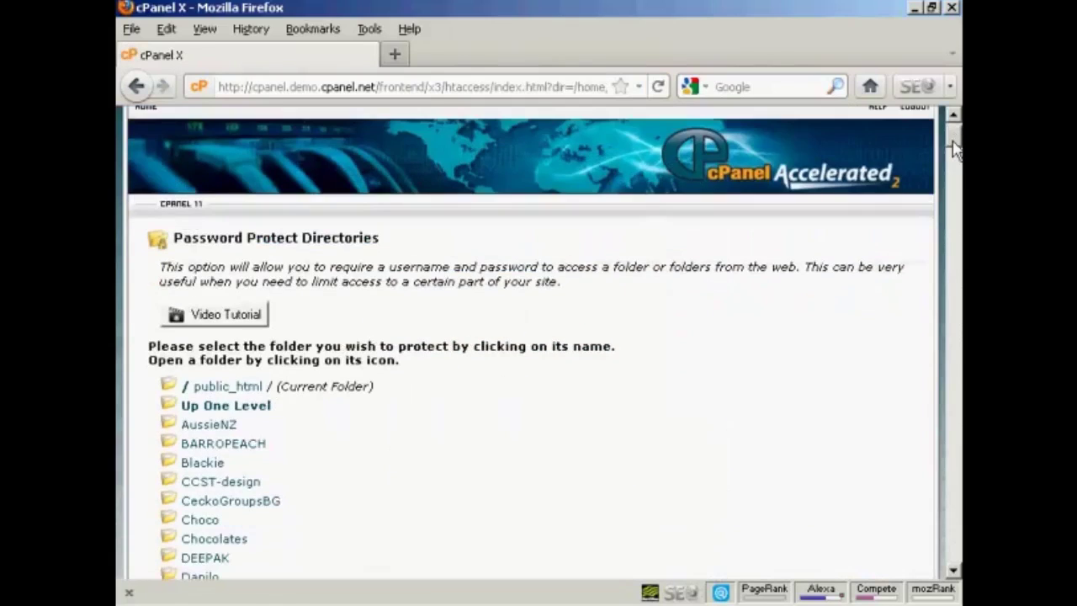
{"action": "left_click_drag", "start_coordinate": [950, 127], "coordinate": [951, 164]}
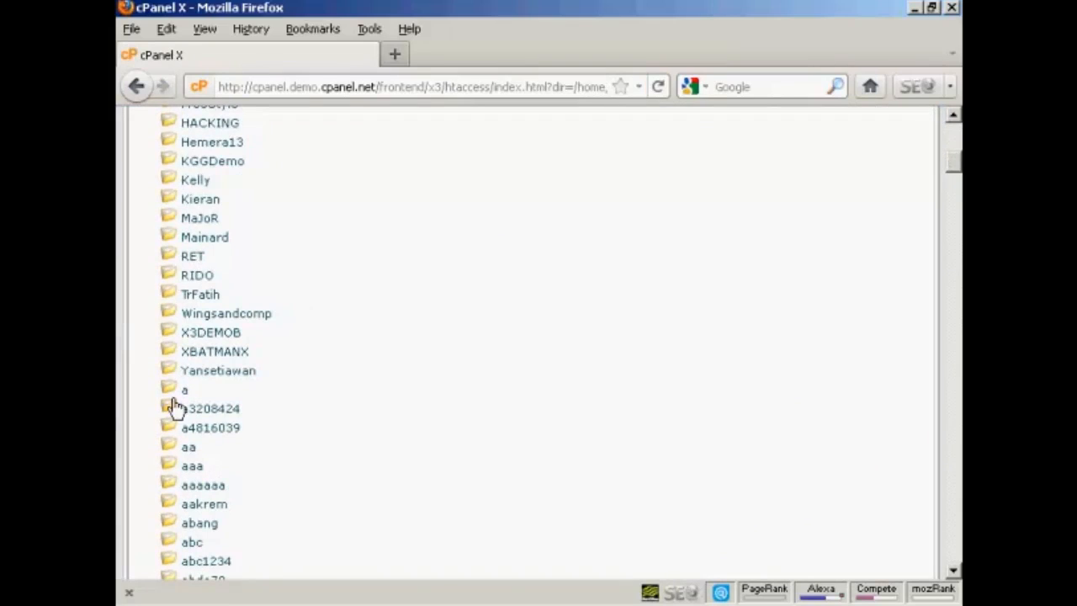
{"action": "left_click", "coordinate": [220, 415]}
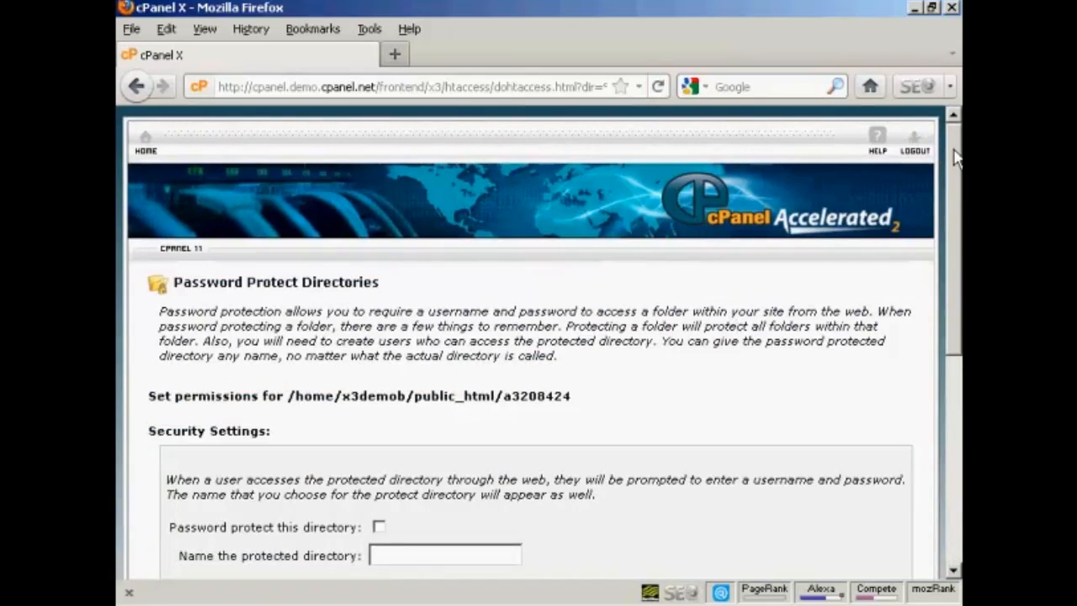
{"action": "left_click_drag", "start_coordinate": [954, 156], "coordinate": [955, 303]}
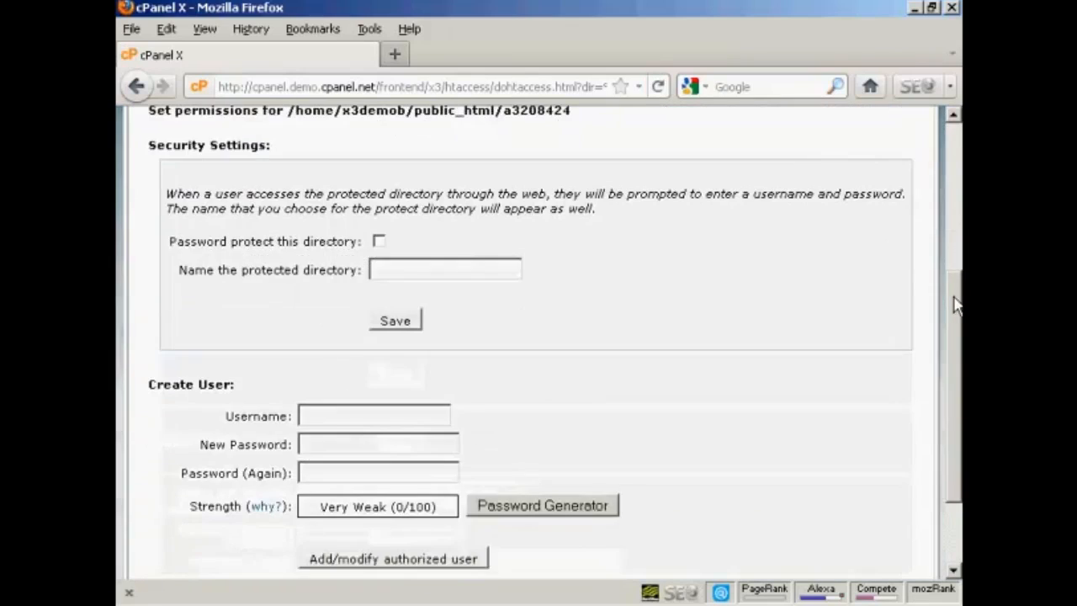
- Enter username DL201 for the new authorized user and bring up the Password Generator
{"action": "left_click", "coordinate": [313, 416]}
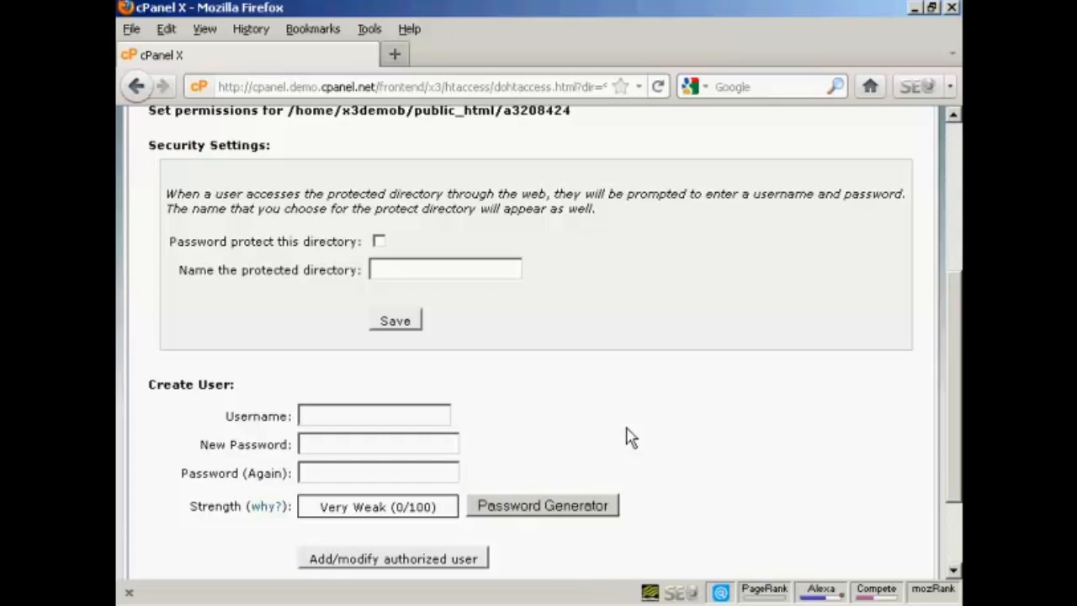
{"action": "type", "text": "D"}
{"action": "type", "text": "L"}
{"action": "type", "text": "201"}
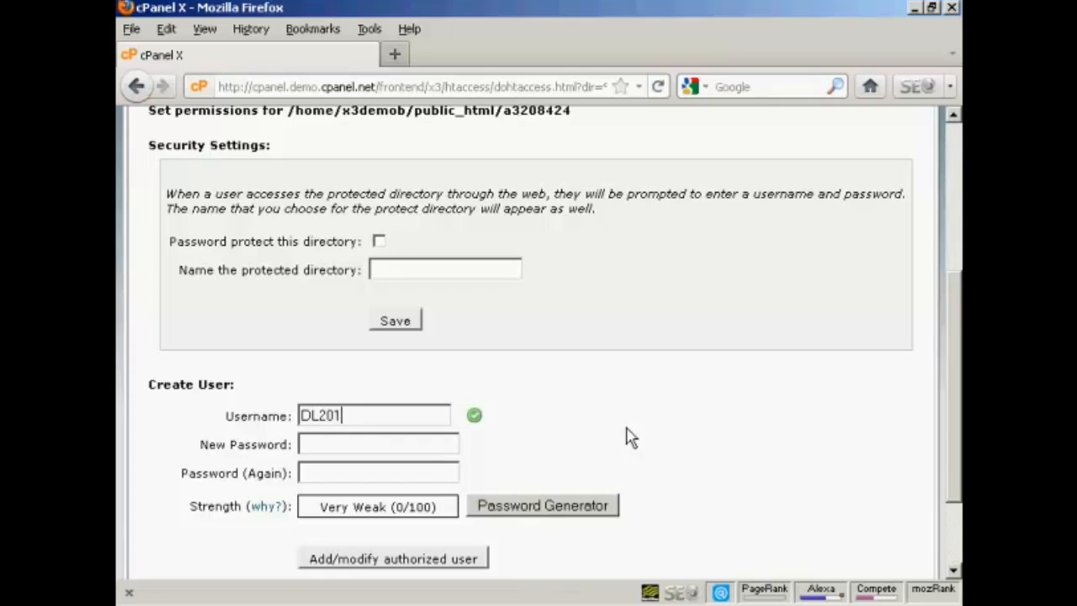
{"action": "left_click", "coordinate": [327, 443]}
{"action": "left_click", "coordinate": [572, 515]}
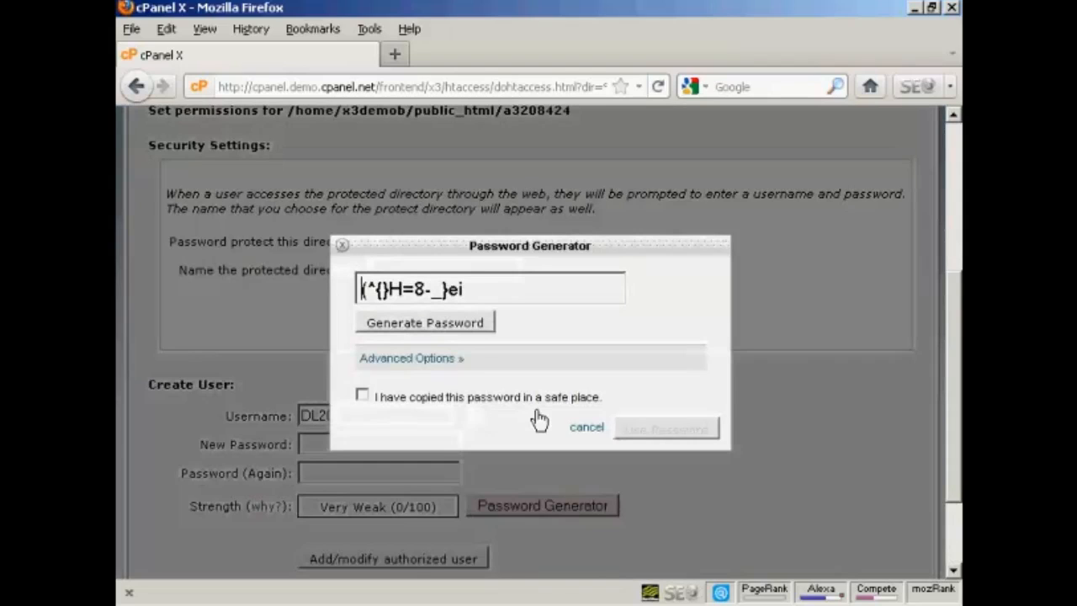
- Copy the generated Very Strong (100/100) password and use it for DL201's password fields
{"action": "left_click_drag", "start_coordinate": [471, 290], "coordinate": [349, 289]}
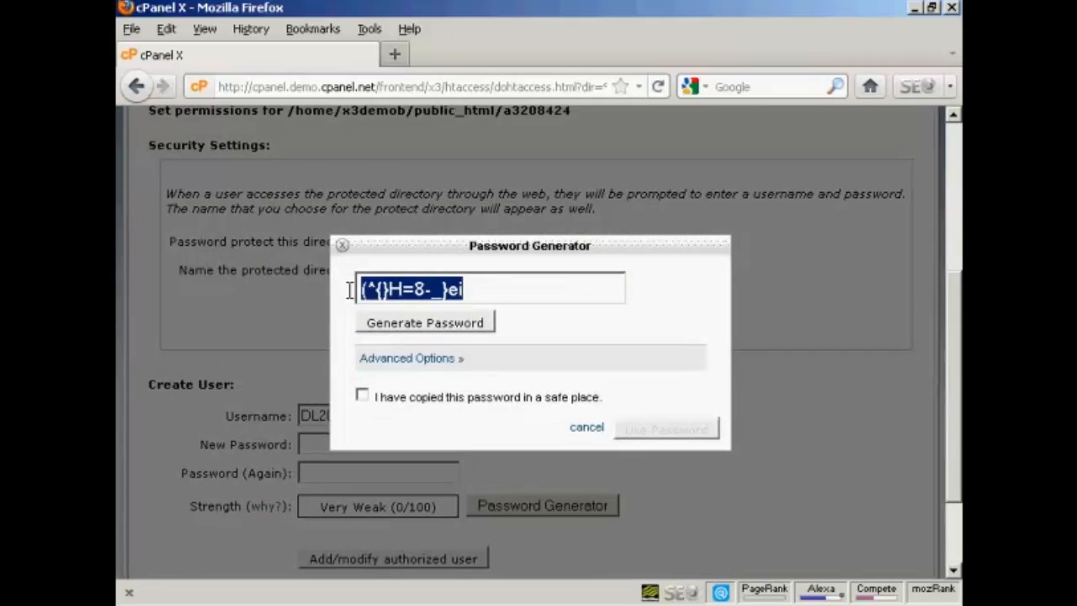
{"action": "right_click", "coordinate": [411, 295]}
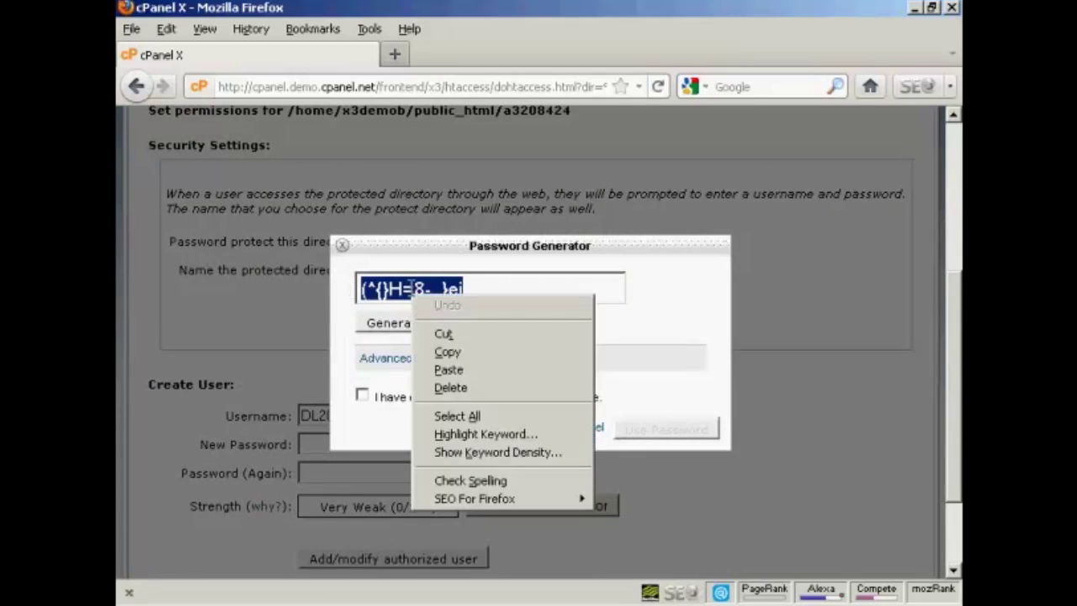
{"action": "left_click", "coordinate": [466, 352]}
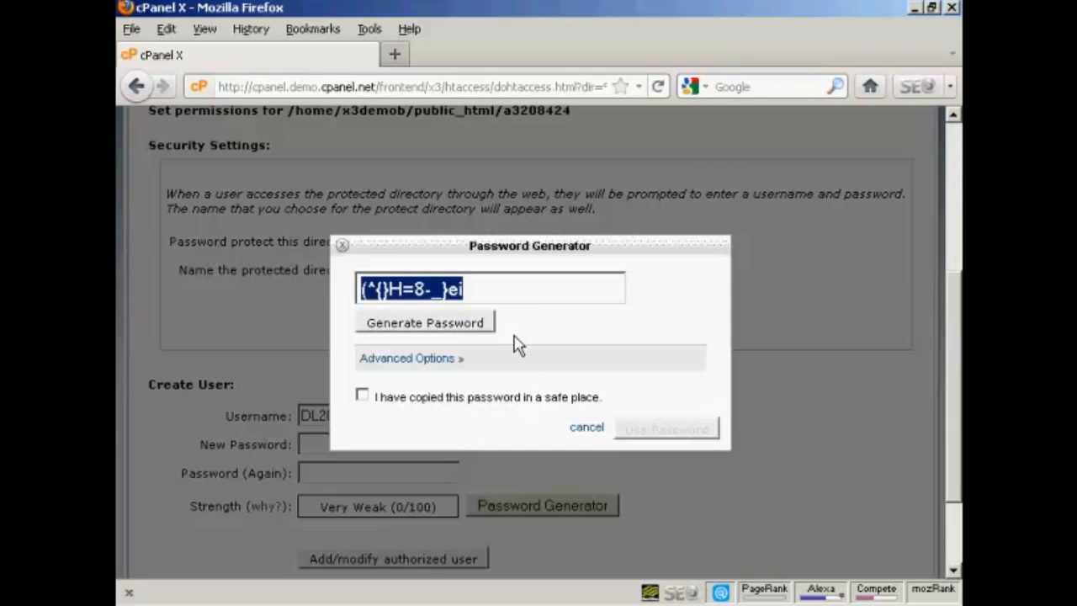
{"action": "left_click", "coordinate": [362, 396]}
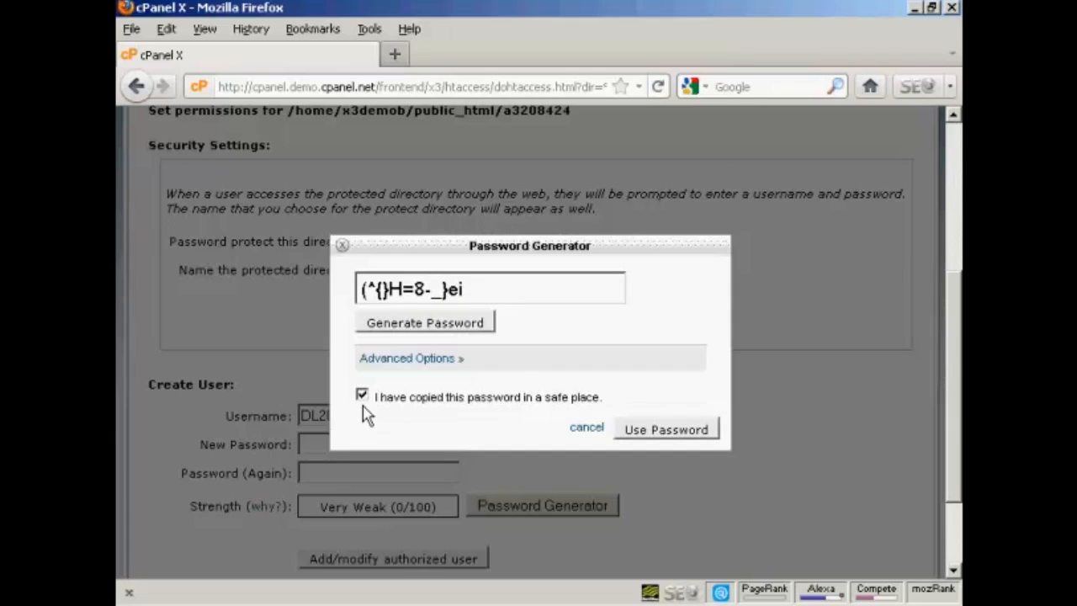
{"action": "left_click", "coordinate": [655, 431]}
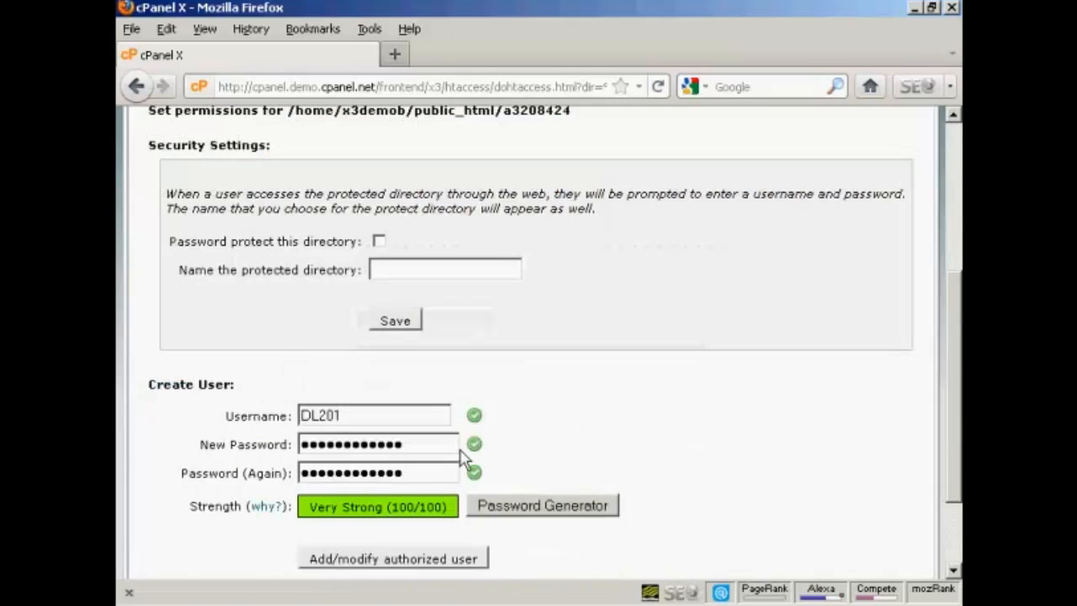
{"action": "left_click_drag", "start_coordinate": [957, 416], "coordinate": [956, 466]}
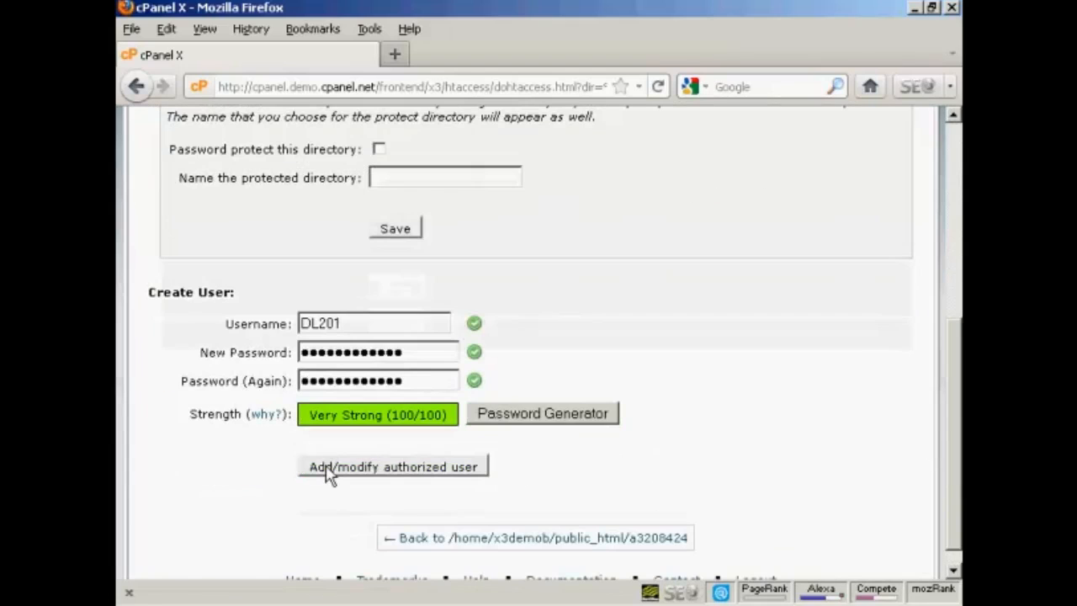
- Add authorized user DL201 with the generated password and go back to the folder's settings
{"action": "left_click", "coordinate": [452, 472]}
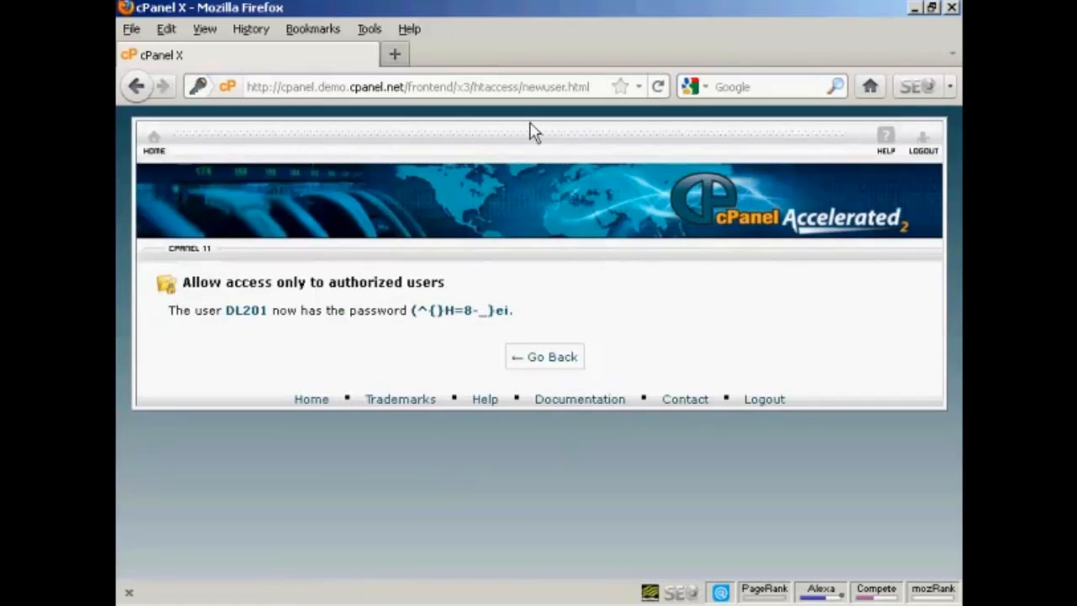
{"action": "left_click", "coordinate": [551, 357]}
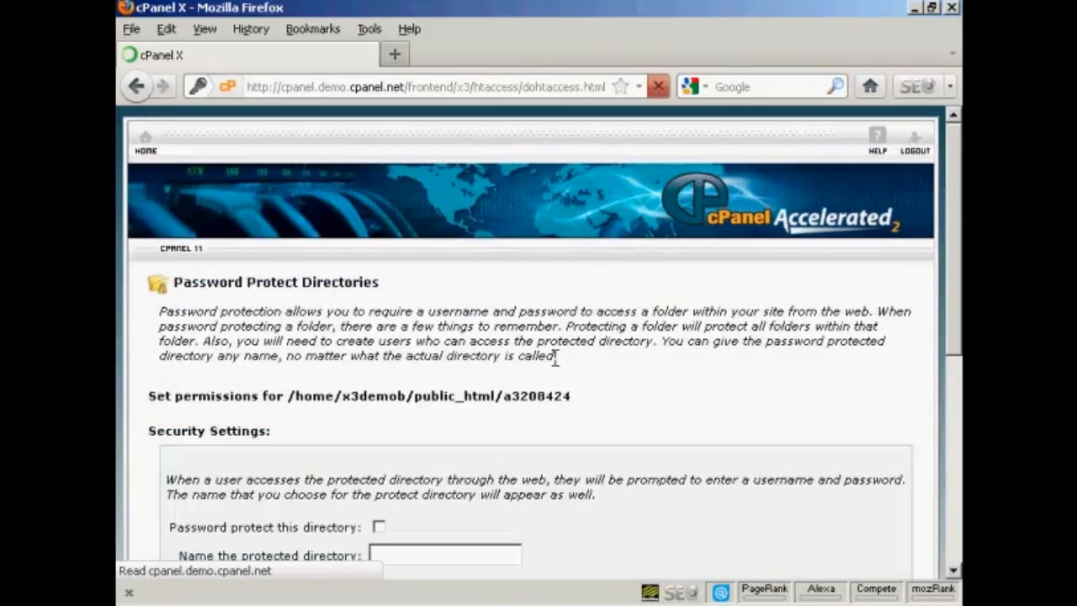
{"action": "left_click_drag", "start_coordinate": [957, 185], "coordinate": [957, 290]}
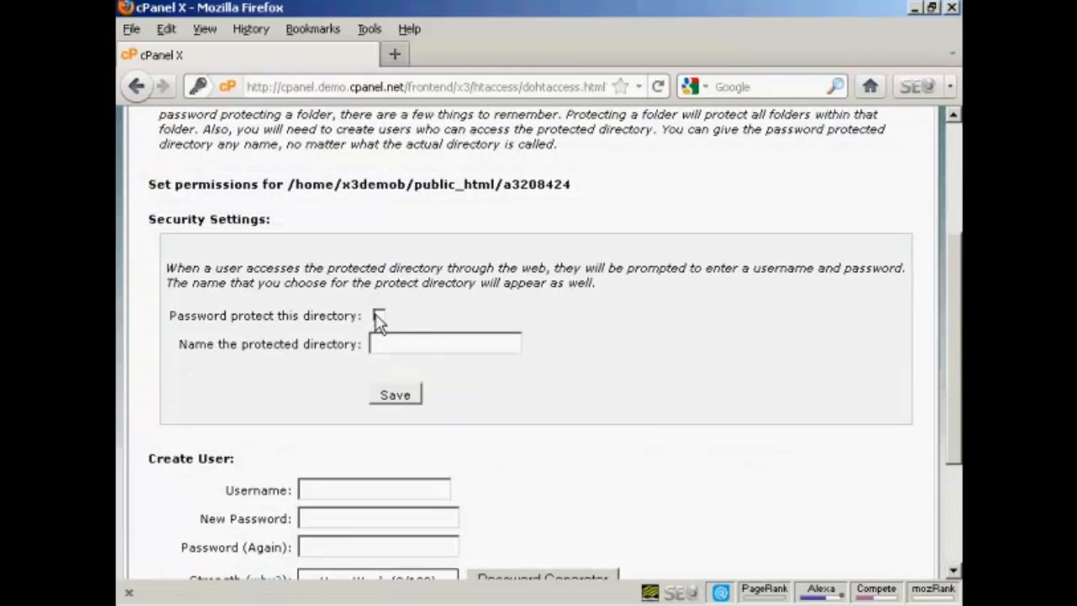
- Name the protected directory 'Download Area', enable password protection and save for Permissions Updated
{"action": "left_click", "coordinate": [375, 342]}
{"action": "type", "text": "Downl"}
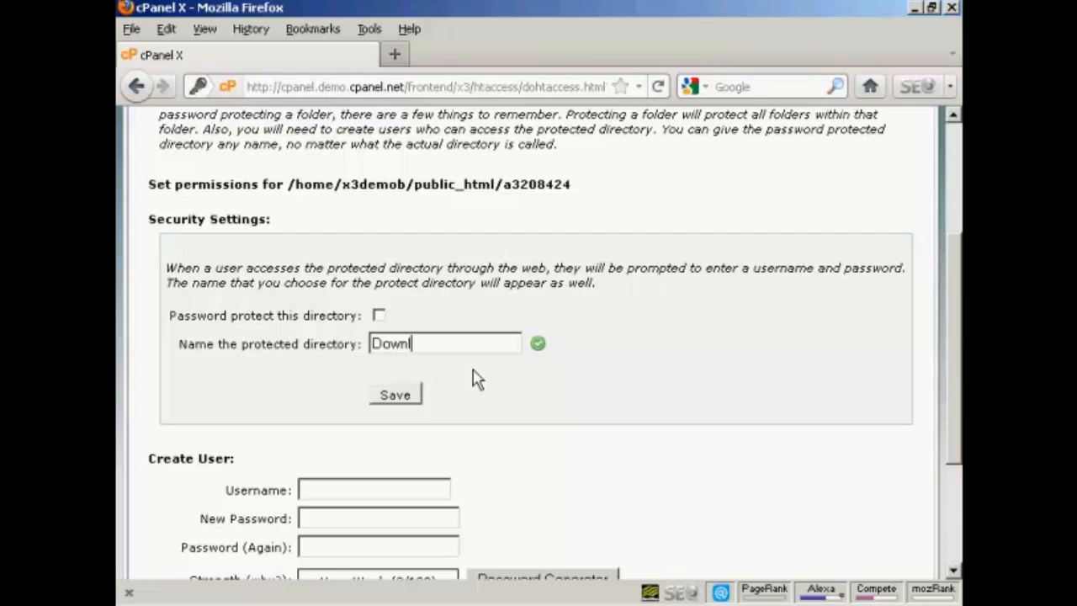
{"action": "type", "text": "oad A"}
{"action": "type", "text": "rea"}
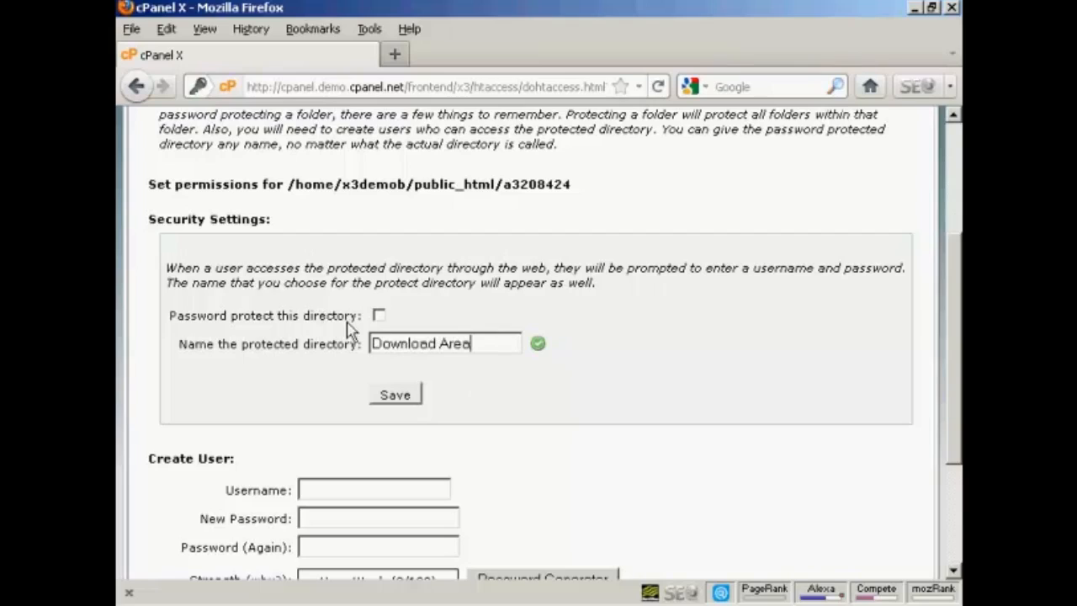
{"action": "left_click", "coordinate": [379, 315]}
{"action": "left_click", "coordinate": [412, 397]}
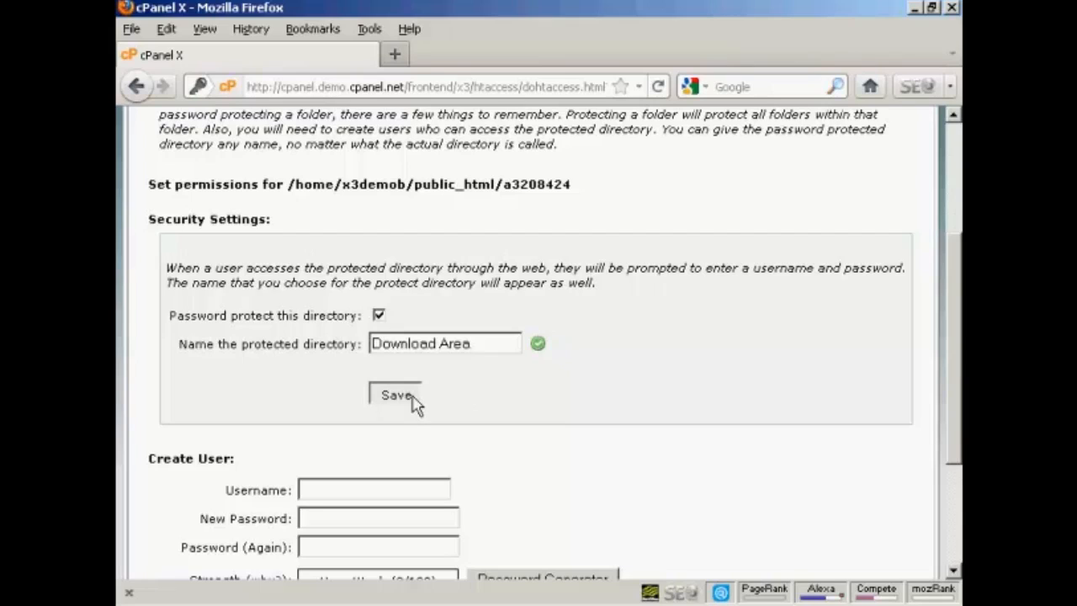
{"action": "left_click", "coordinate": [400, 395]}
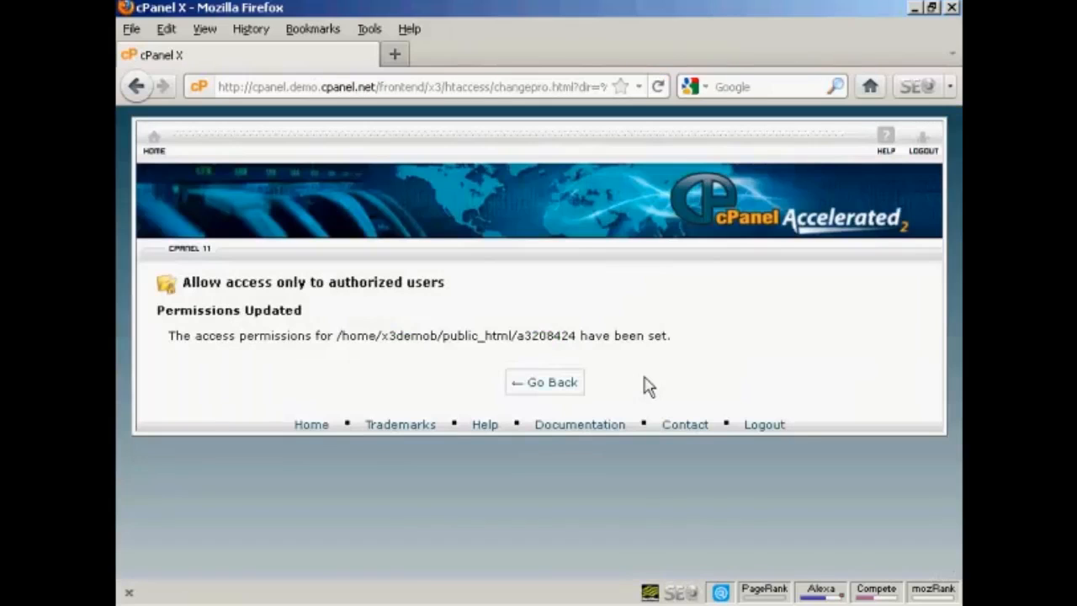